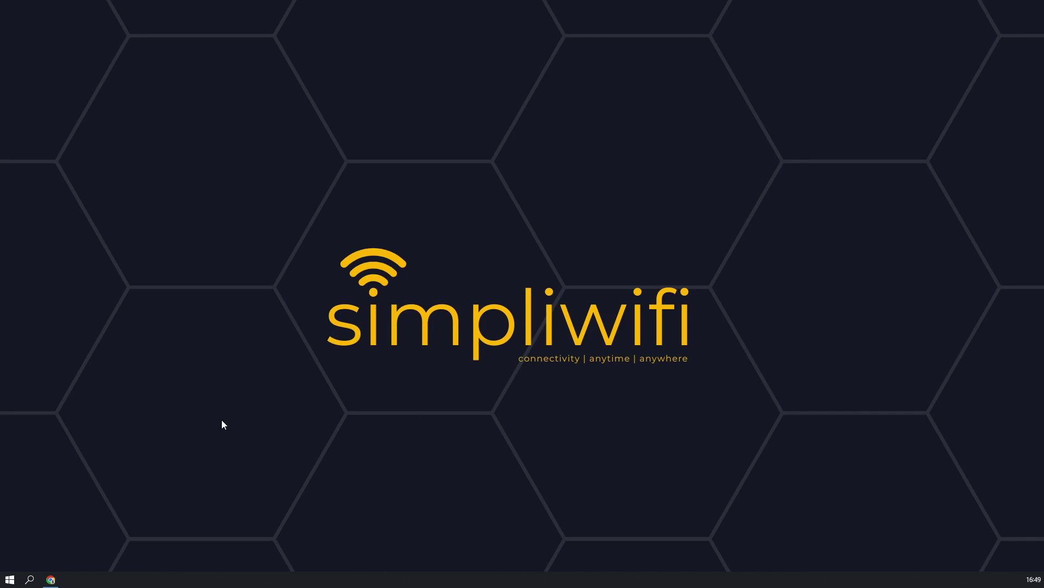
Step: Bring the browser forward and accept the Bondix licence agreement to reach the S.A.NE releases
click(51, 579)
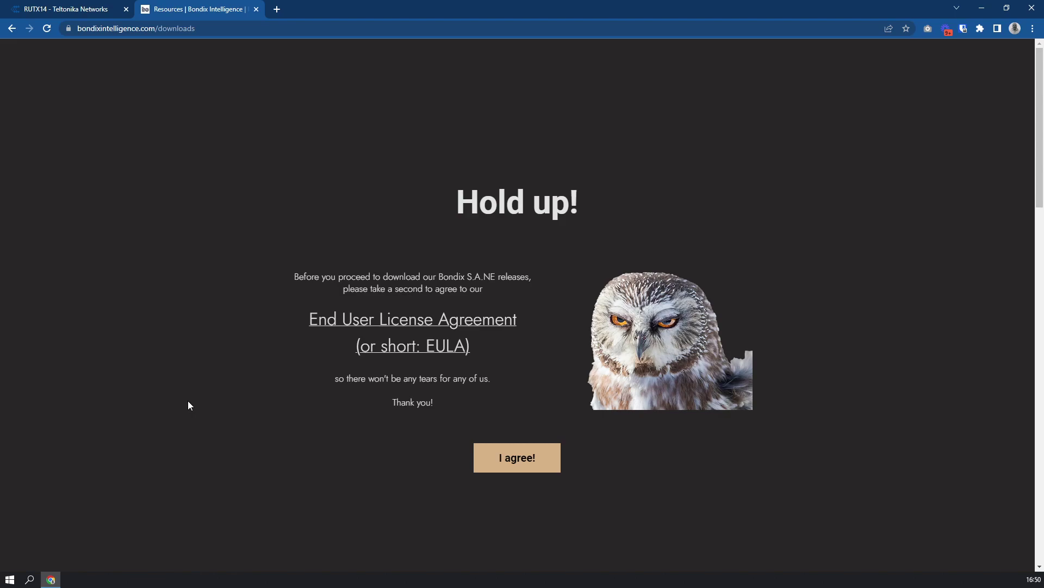
click(521, 464)
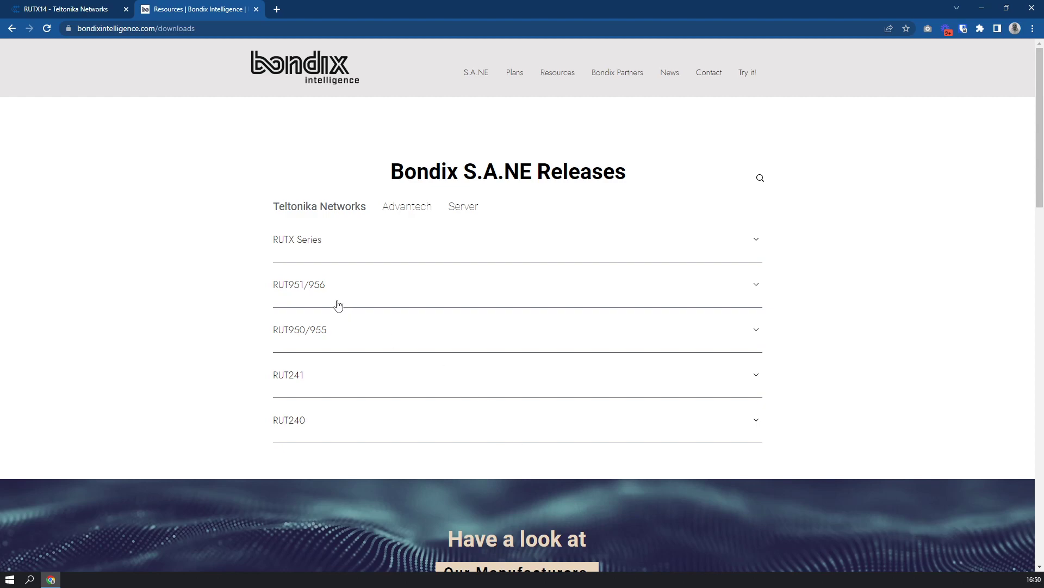
Step: Expand RUTX Series and download the Latest Stable saneclient-RUTX-00.07.04.1 tar.gz for RUTX8–RUTX14
click(294, 246)
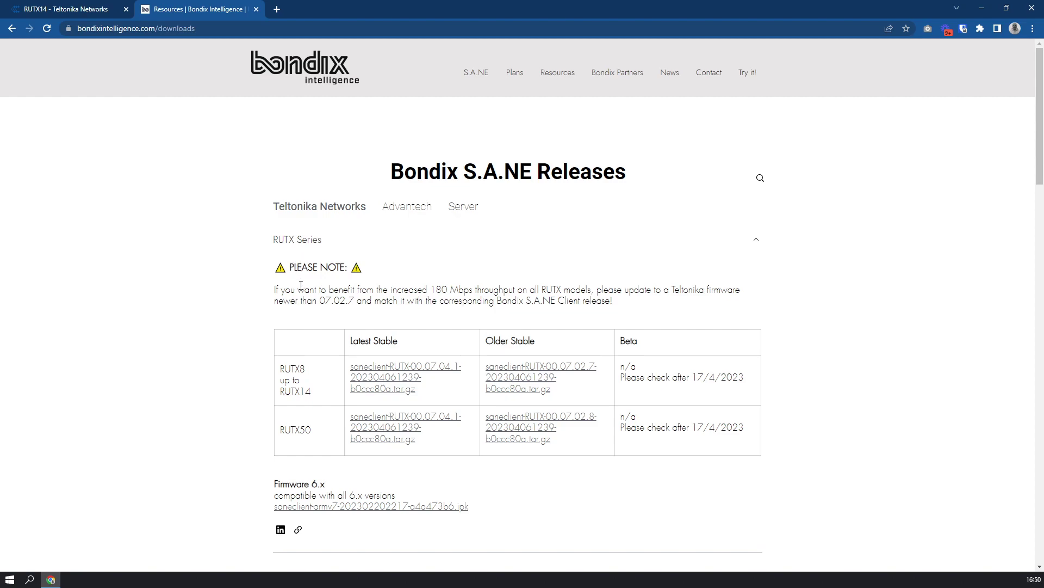
drag(320, 302, 355, 303)
click(390, 382)
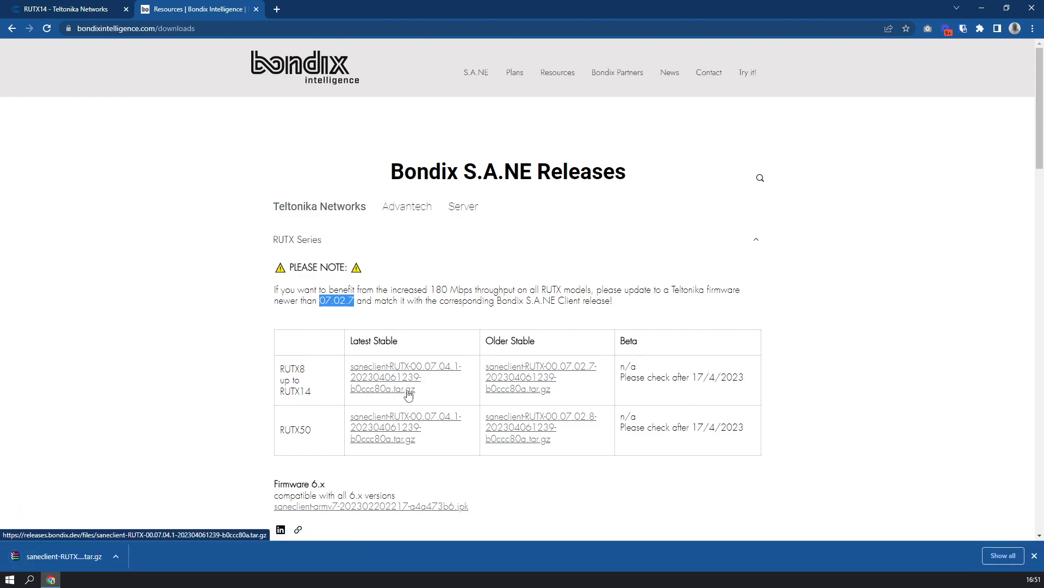
Step: Log in to the RUTX14 web interface with the admin credentials and switch to Advanced mode
click(65, 12)
click(611, 243)
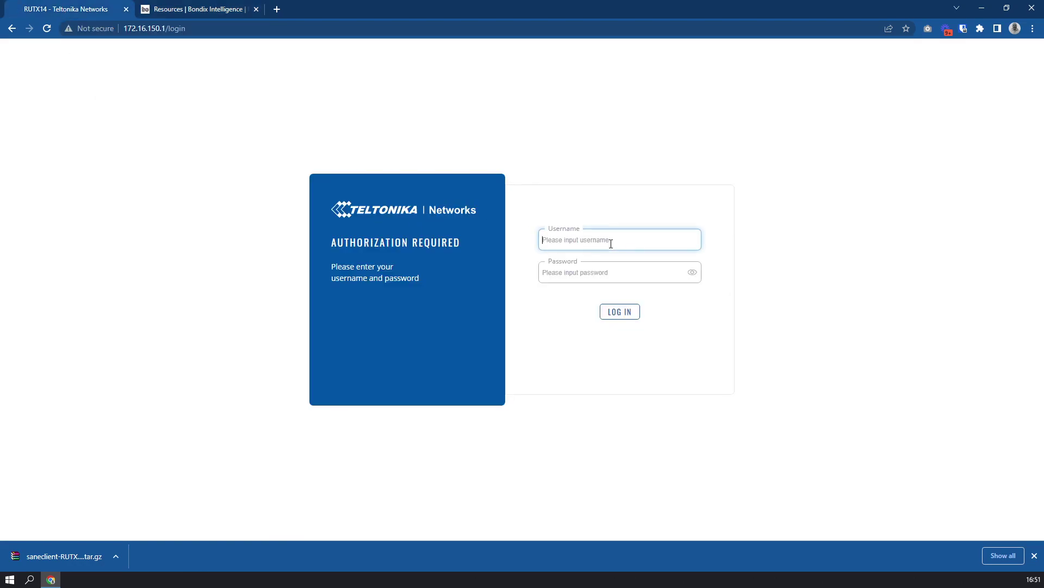
text(admin)
key(Tab)
text(admin)
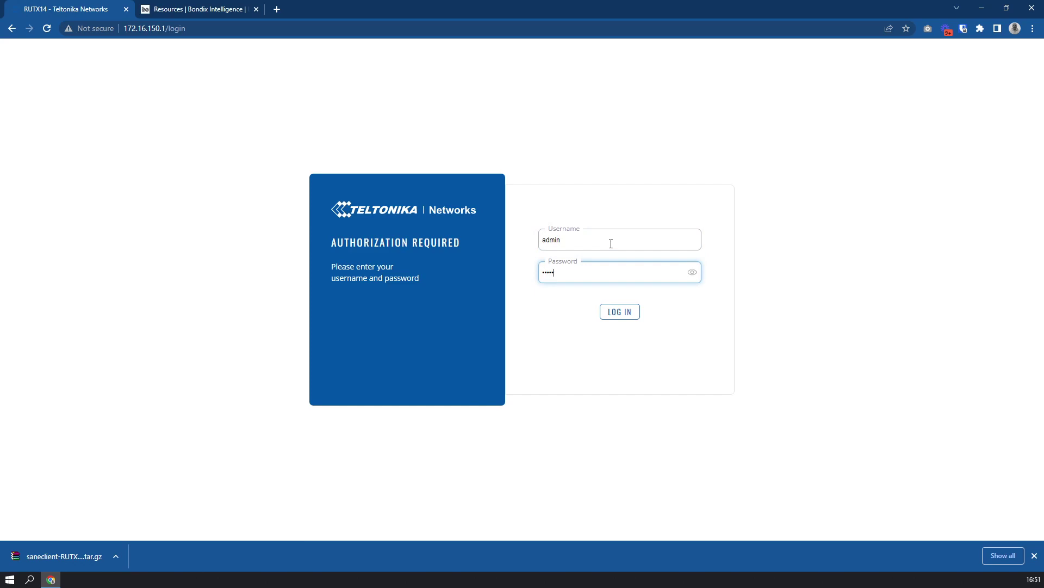
text(12345678)
key(Return)
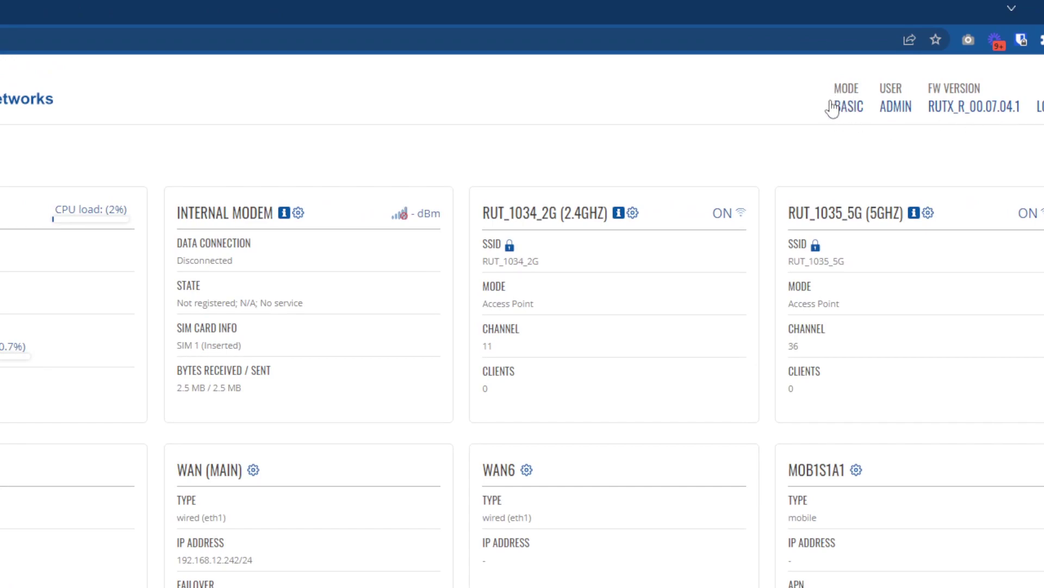
click(852, 107)
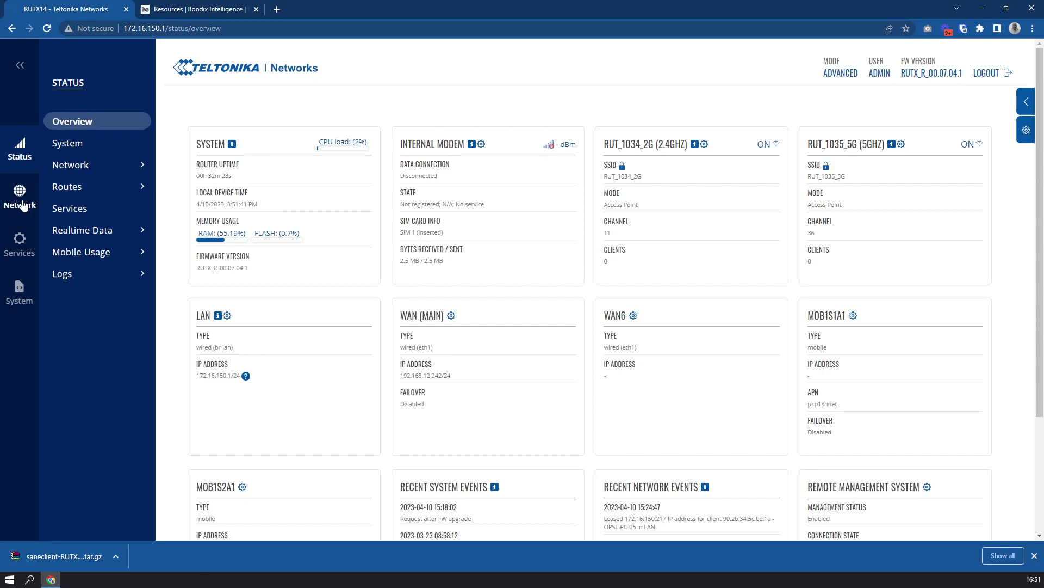
Step: Open Network > DNS, showing forwardings 8.8.8.8, 9.9.9.9, 1.1.1.1 and 8.8.4.4
click(14, 200)
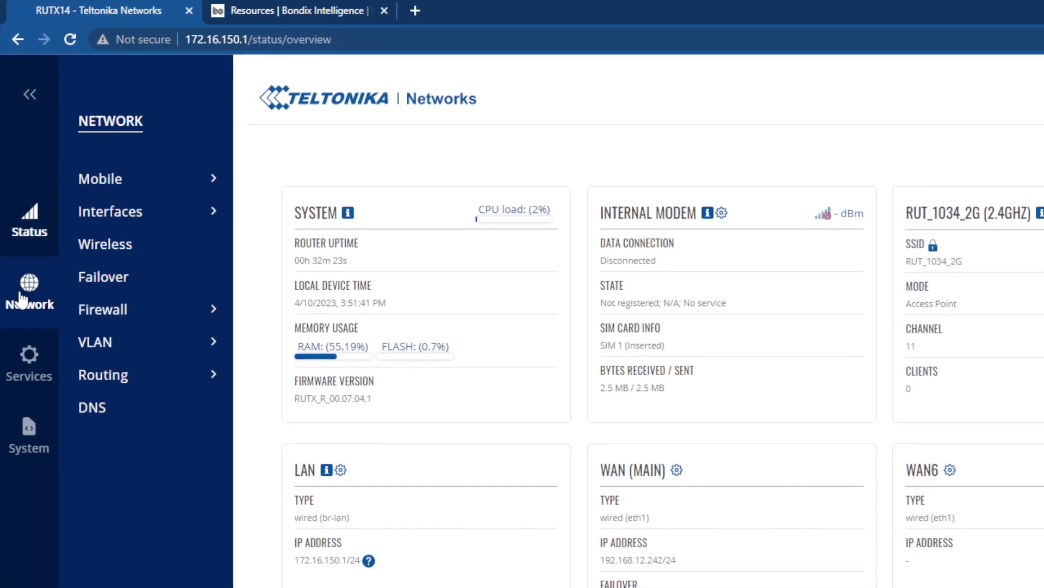
click(96, 413)
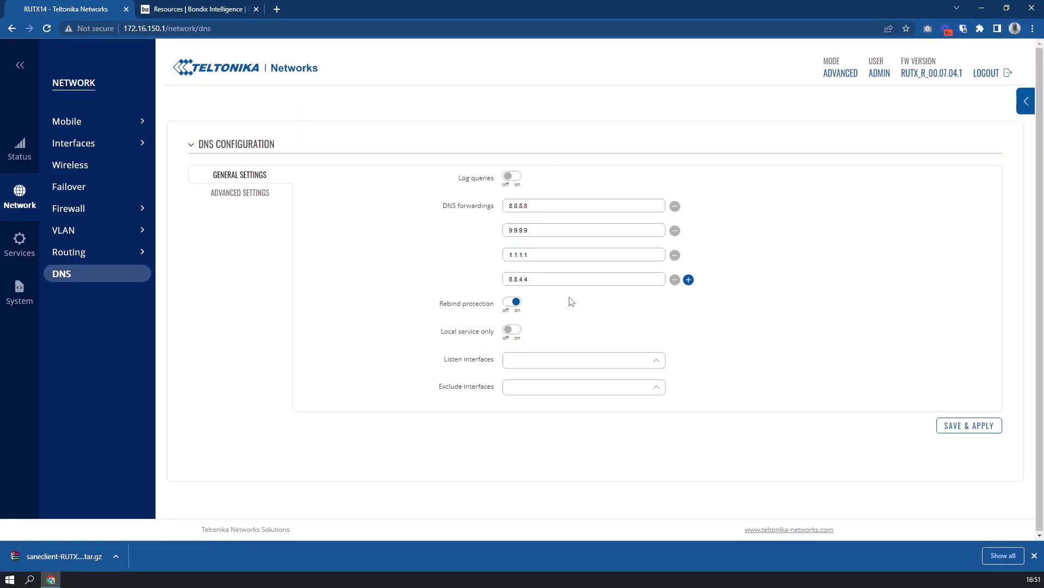
mouse_move(495, 203)
Step: Upload the saneclient tar.gz from Downloads through Services > Package Manager > Upload
mouse_move(17, 247)
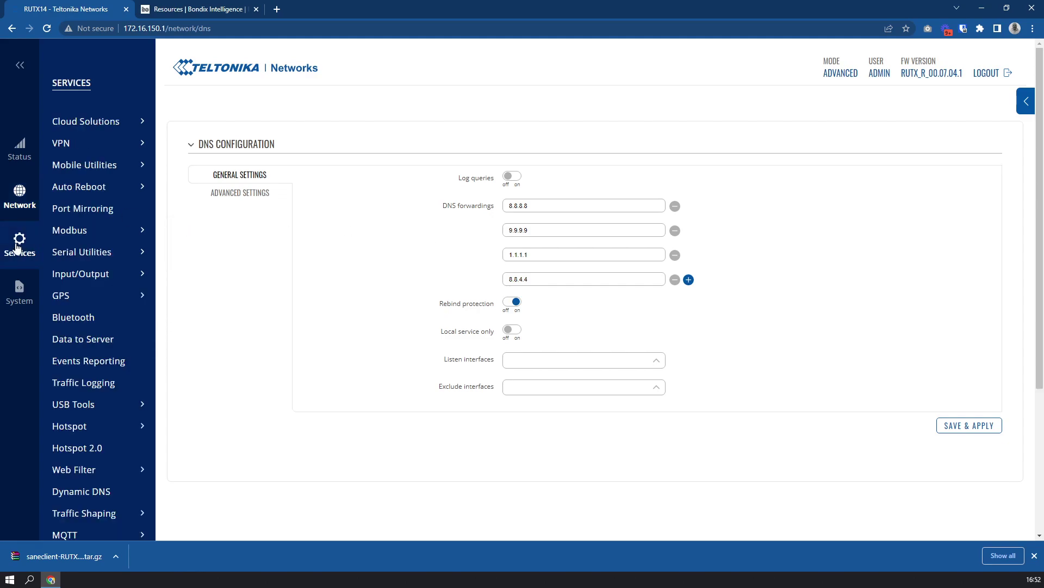
scroll(90, 256, down, 4)
mouse_move(119, 380)
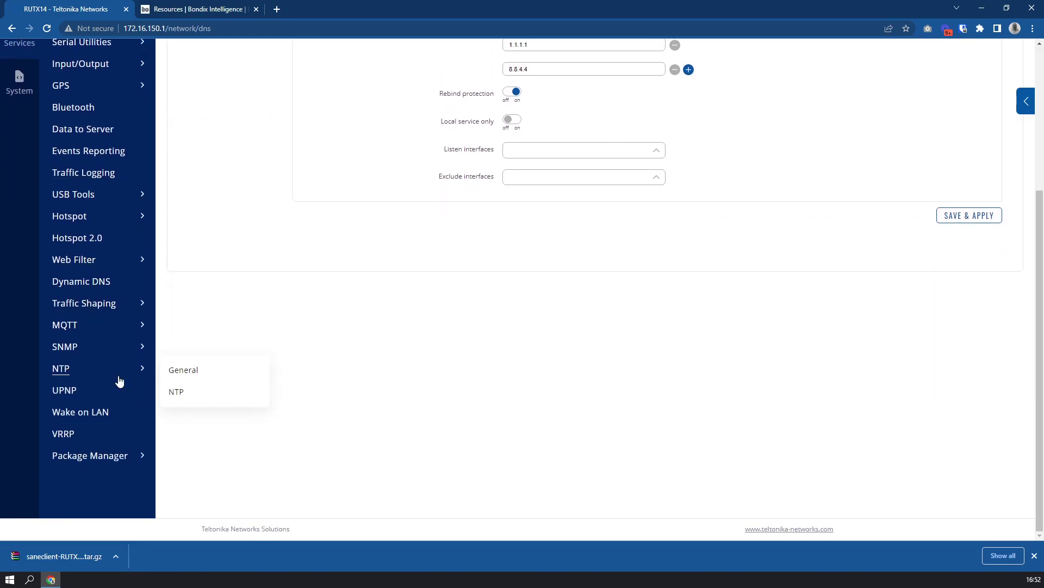
mouse_move(121, 457)
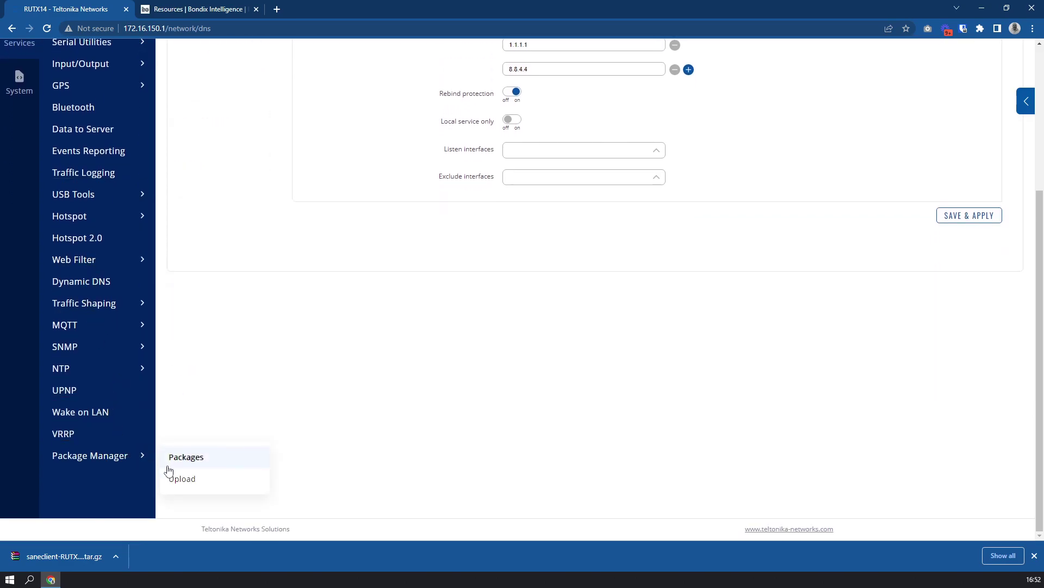
click(179, 482)
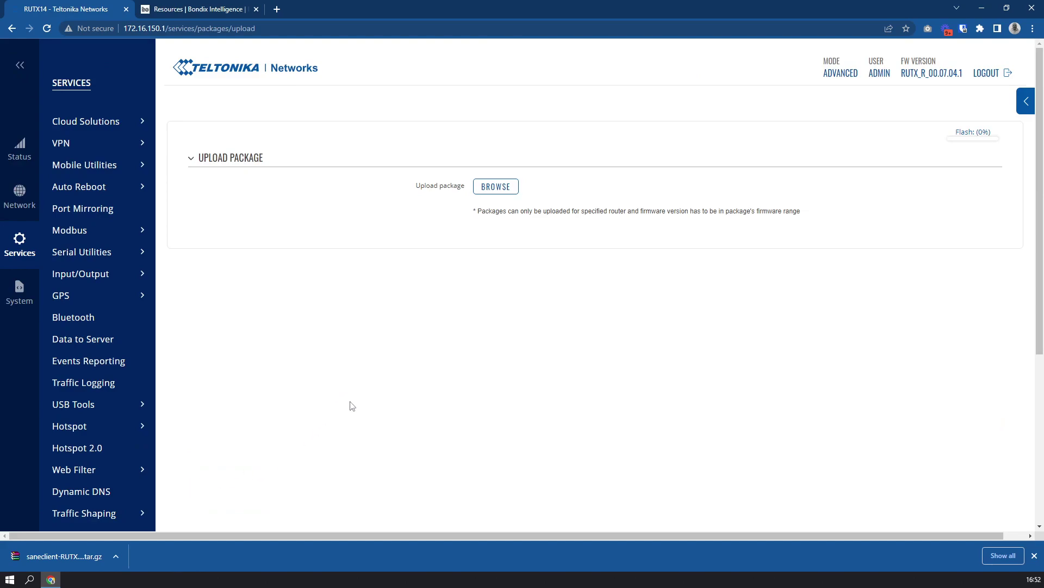
click(492, 187)
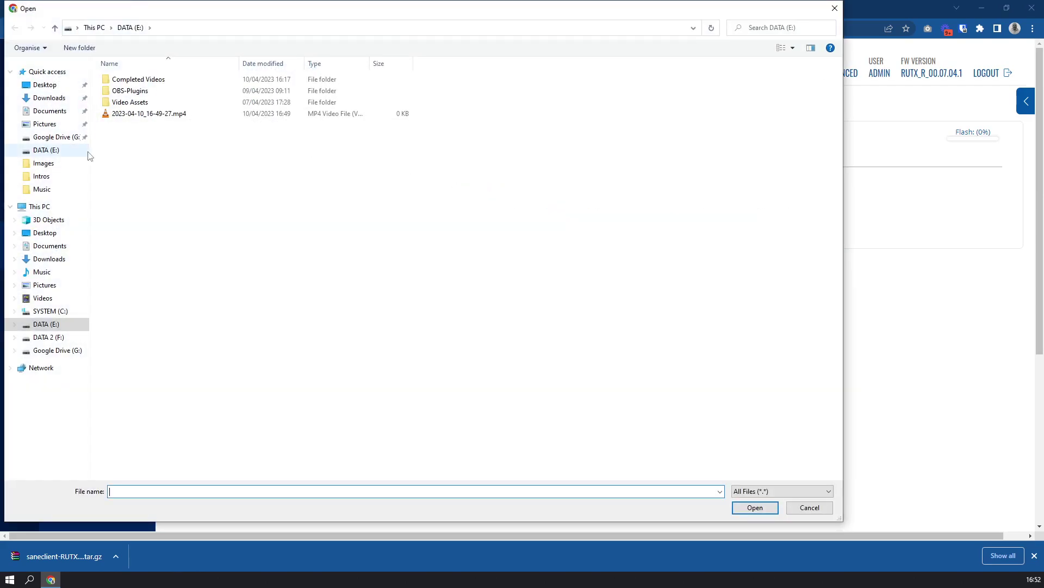
click(49, 98)
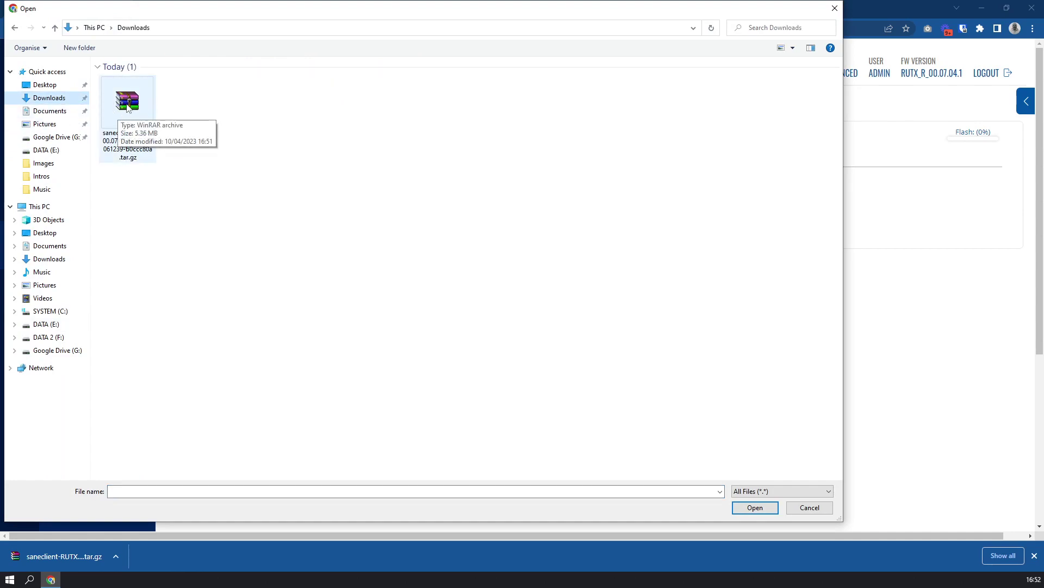
click(127, 107)
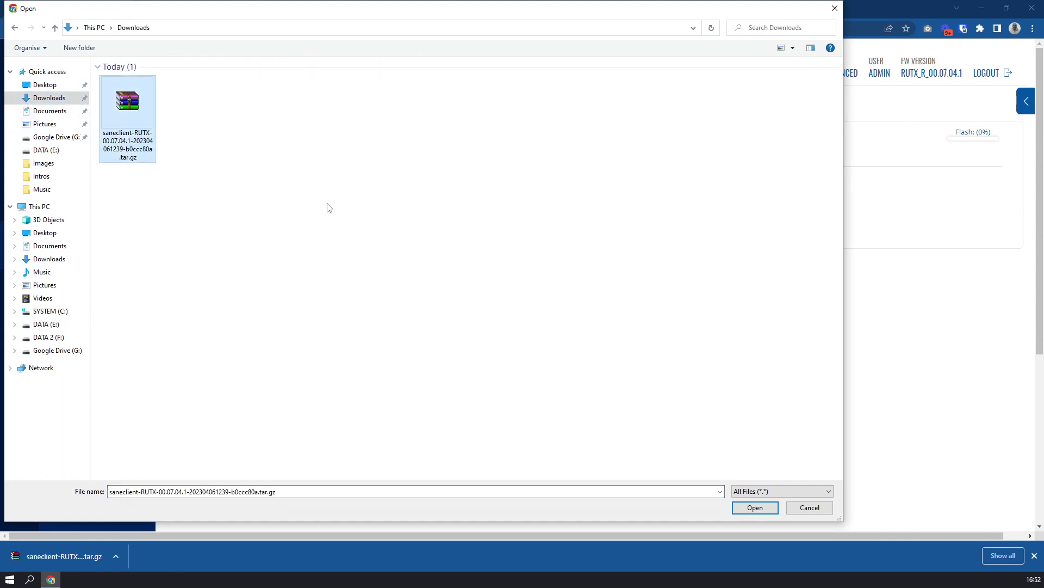
click(745, 510)
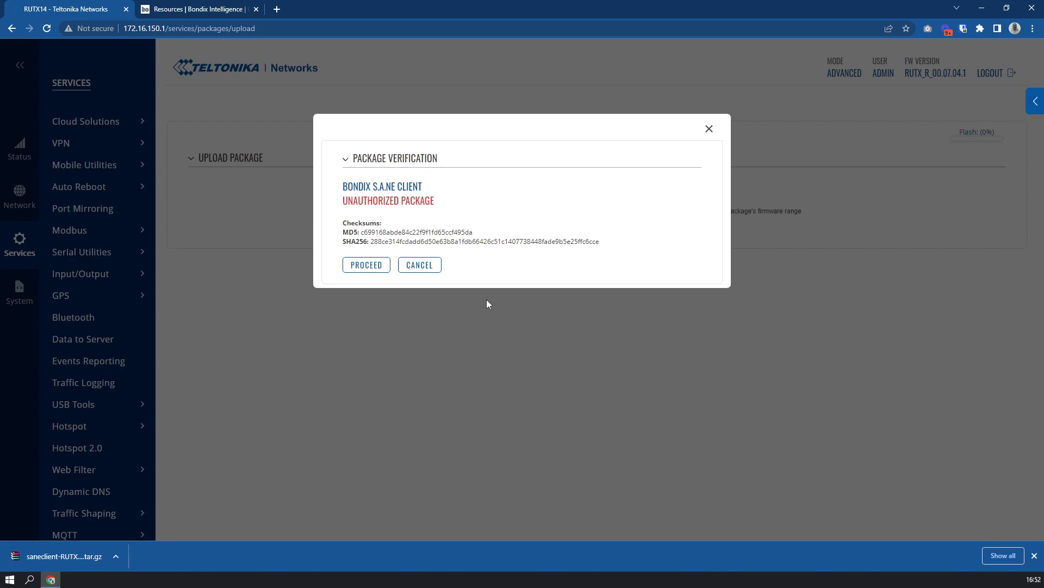
Step: Proceed with installing the unauthorized Bondix S.A.NE Client package, then reboot the router
click(367, 265)
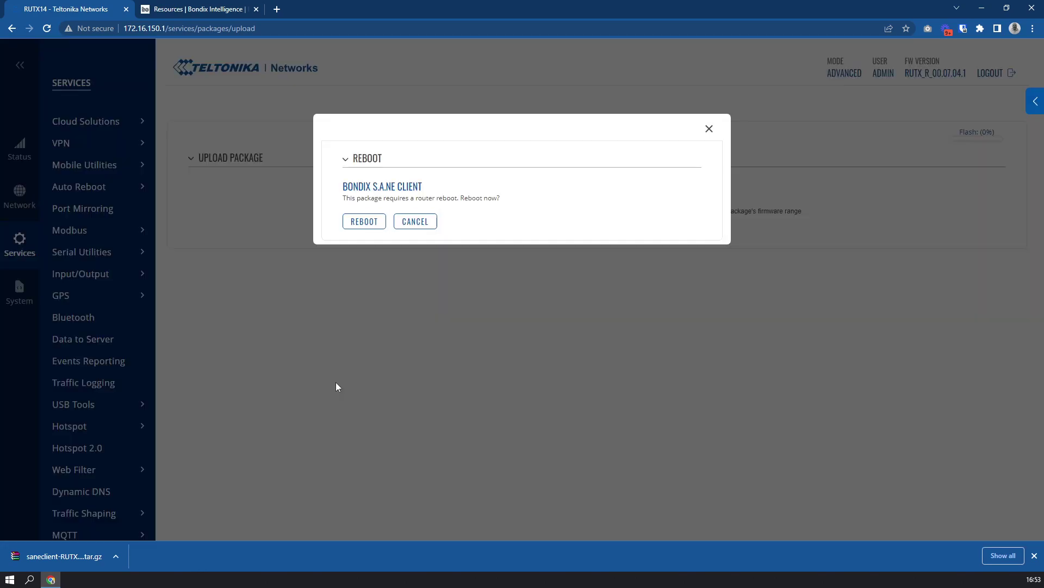
click(366, 225)
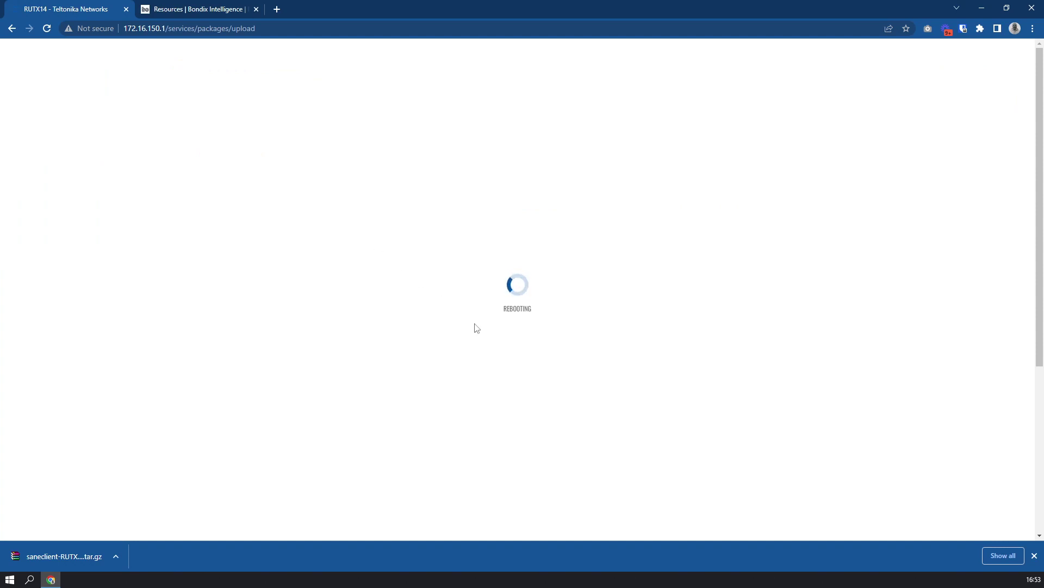
Step: Dismiss the downloads bar and log back in to the rebooted RUTX14 with the admin credentials
click(1035, 556)
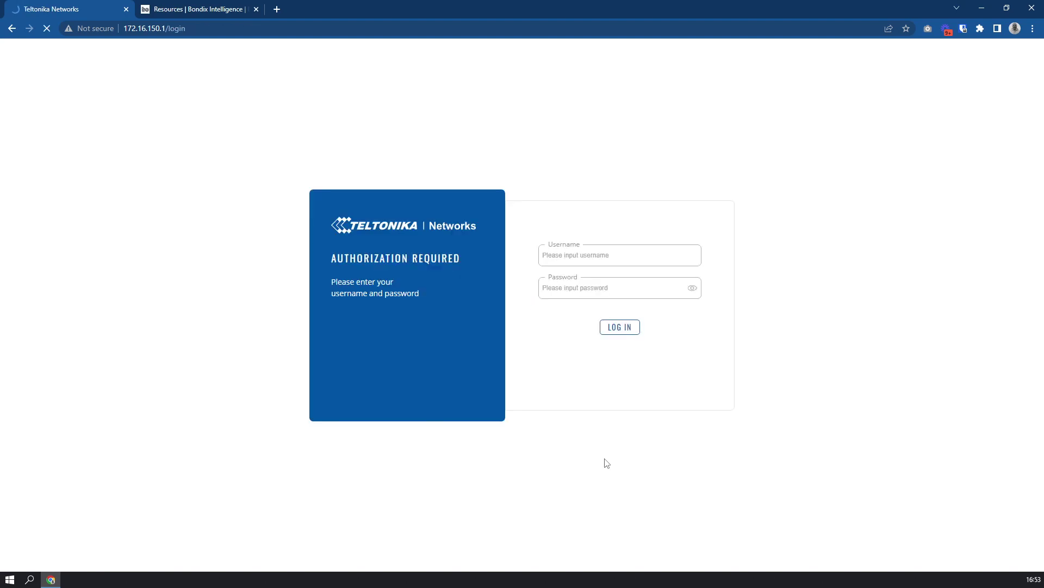
click(628, 256)
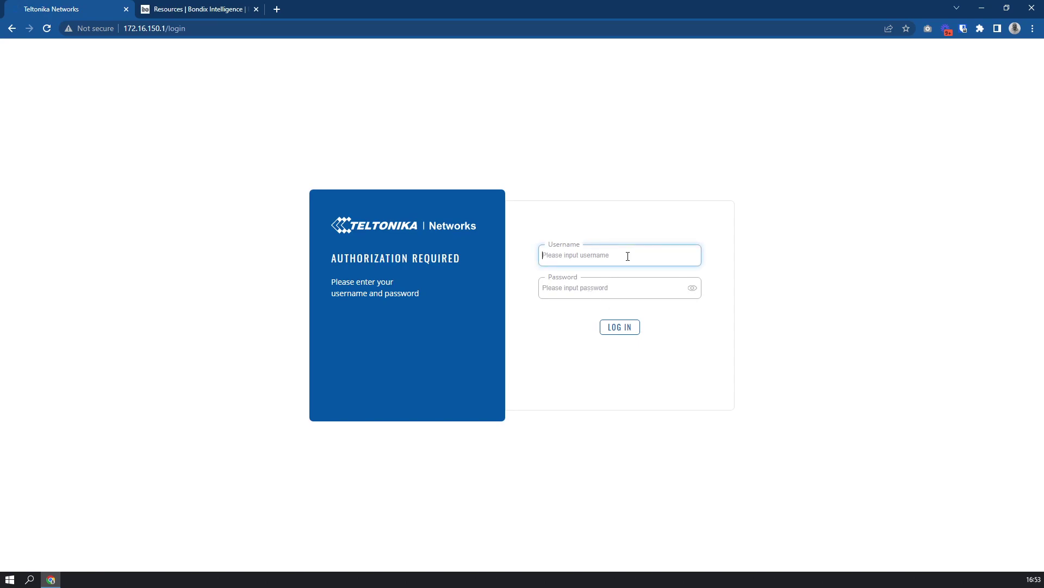
text(admin)
key(Tab)
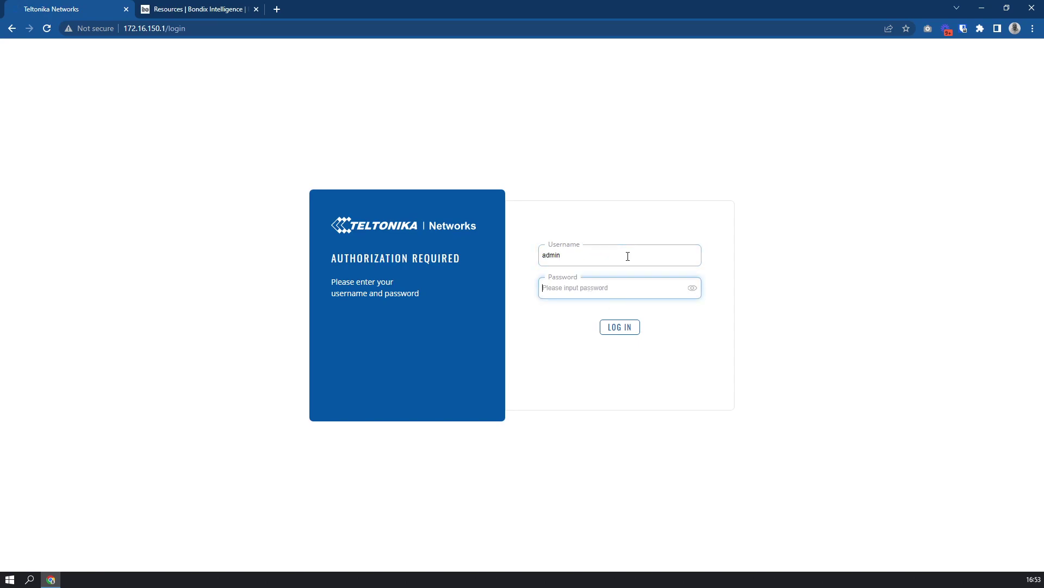
text(admin•••)
key(Return)
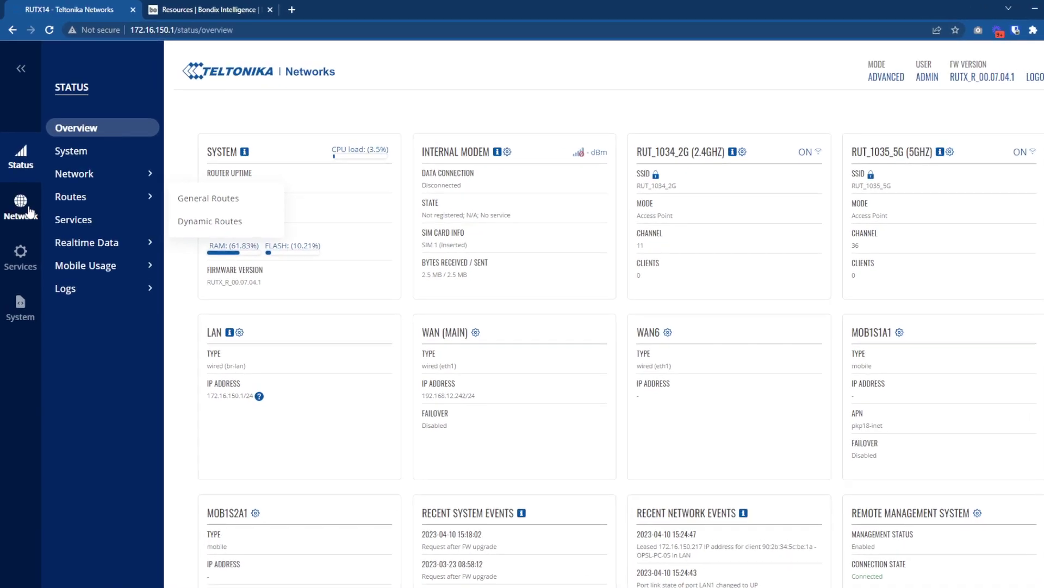
Step: Open Network > Bondix S.A.NE > Settings, showing tunnel test-rutx14 and server 46.101.75.82
click(26, 210)
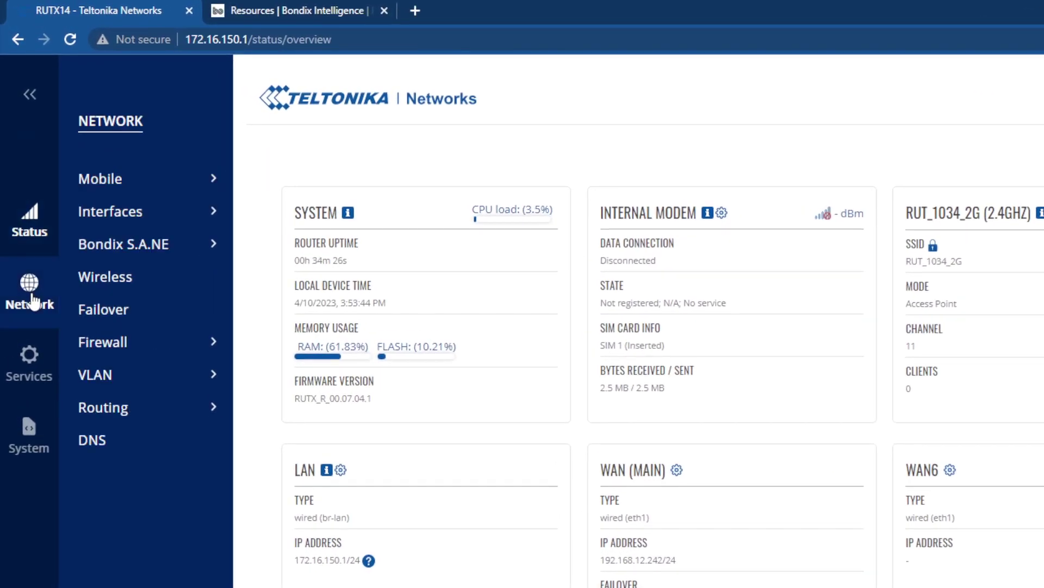
mouse_move(90, 181)
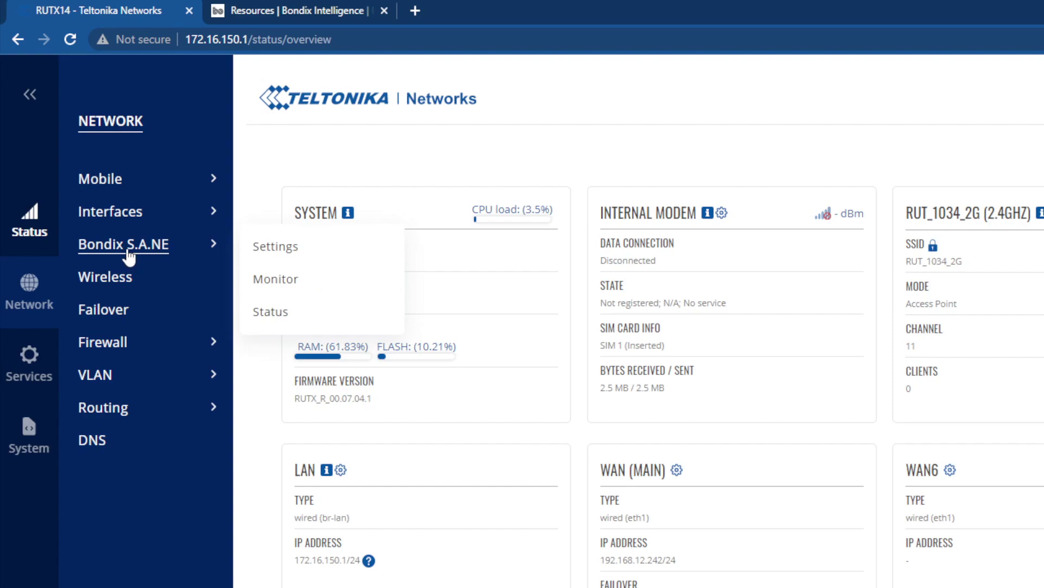
click(128, 250)
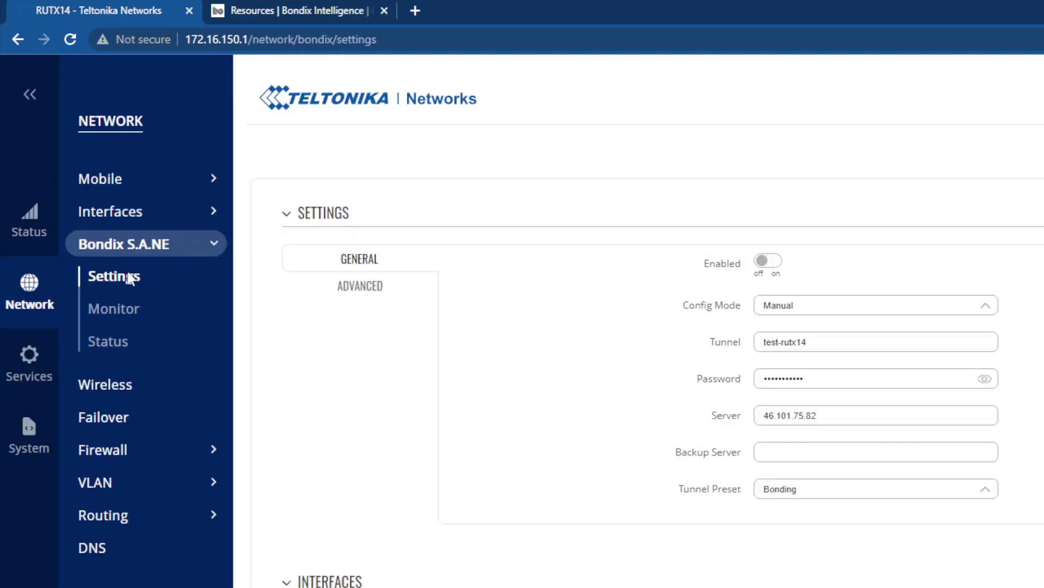